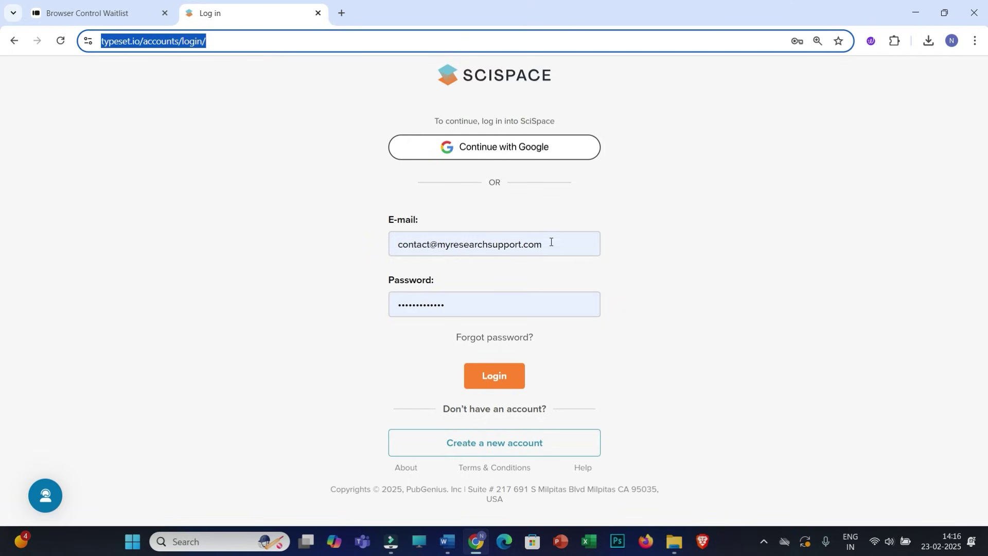
Log in to SciSpace and expand the sidebar to reveal the tool labels
click(499, 386)
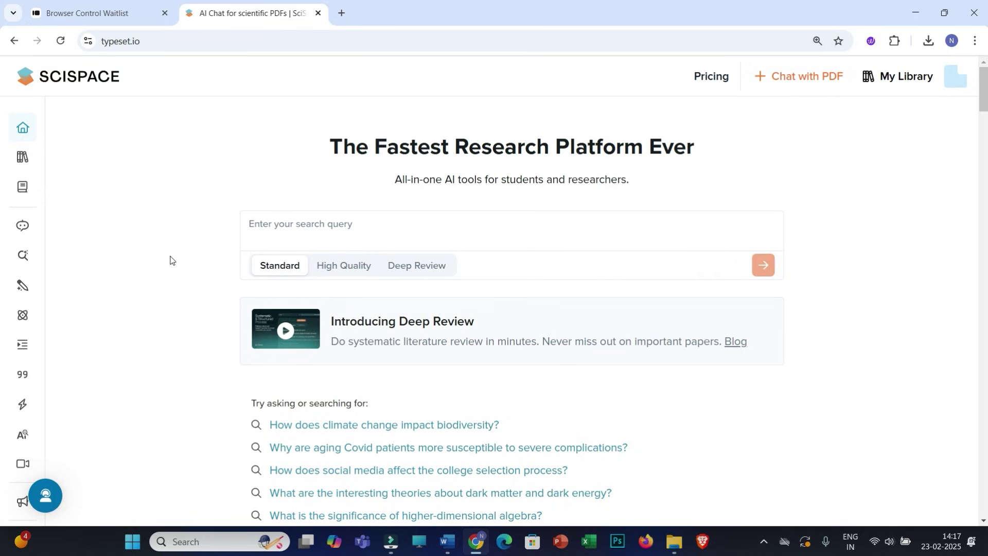
mouse_move(26, 209)
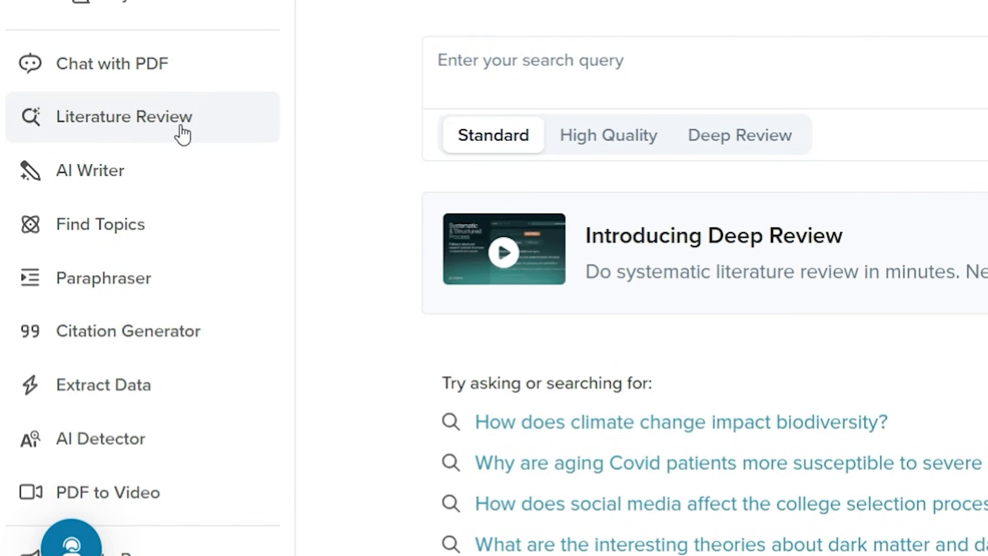
Open the Literature Review tool in Deep Review mode, showing its suggested research questions
click(96, 123)
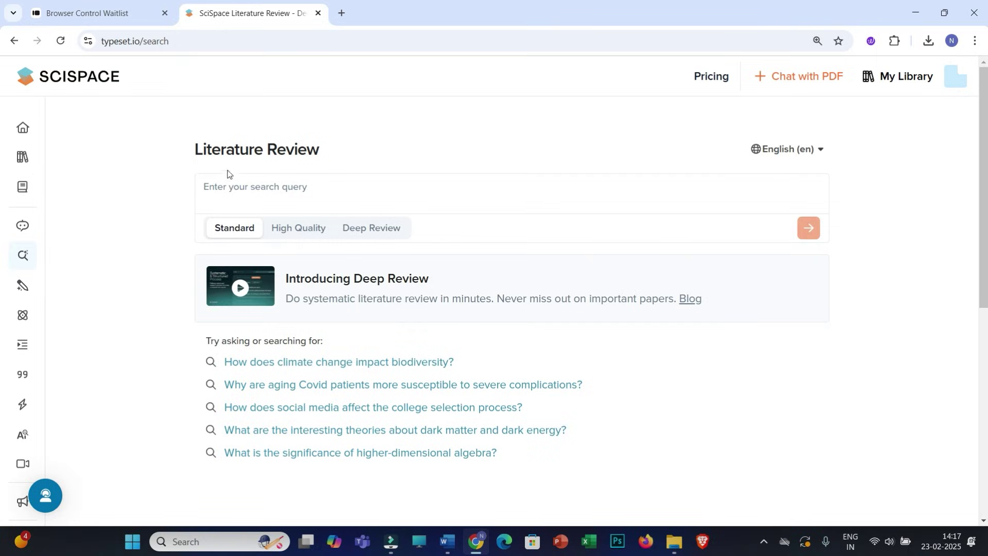
drag(200, 148, 320, 153)
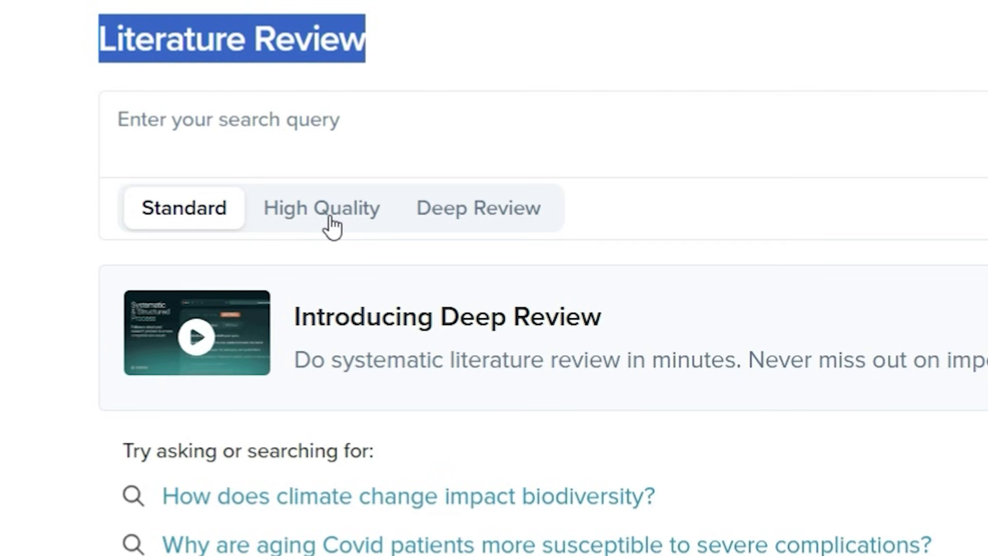
click(477, 212)
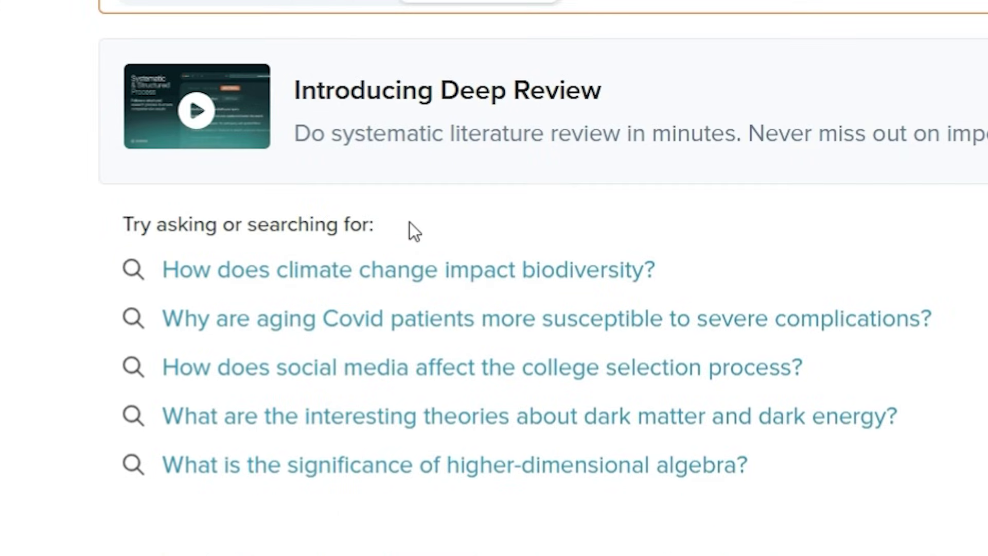
click(409, 448)
drag(385, 225, 110, 238)
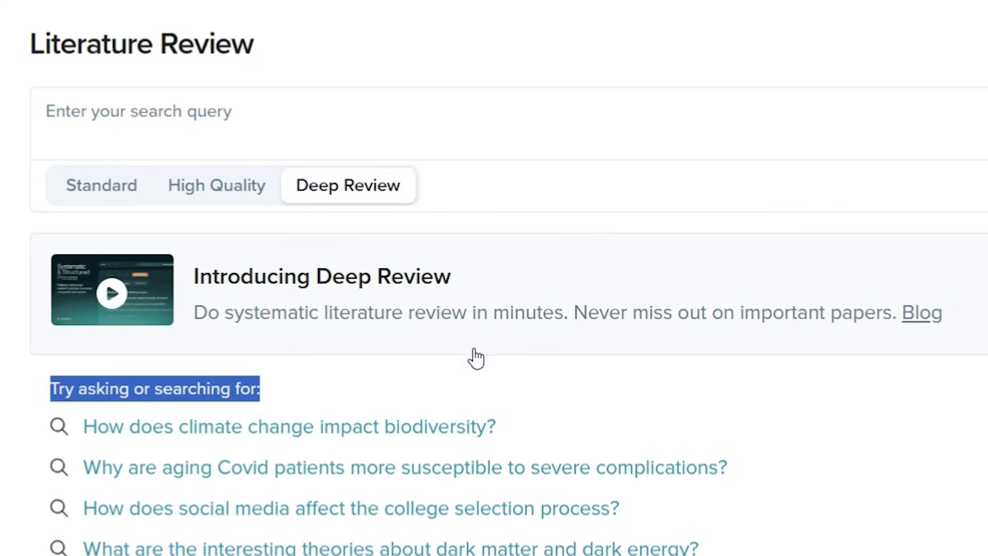
Paste the question on microstructural evolution of severely deformed magnesium alloys since 2021 into the query box
click(232, 117)
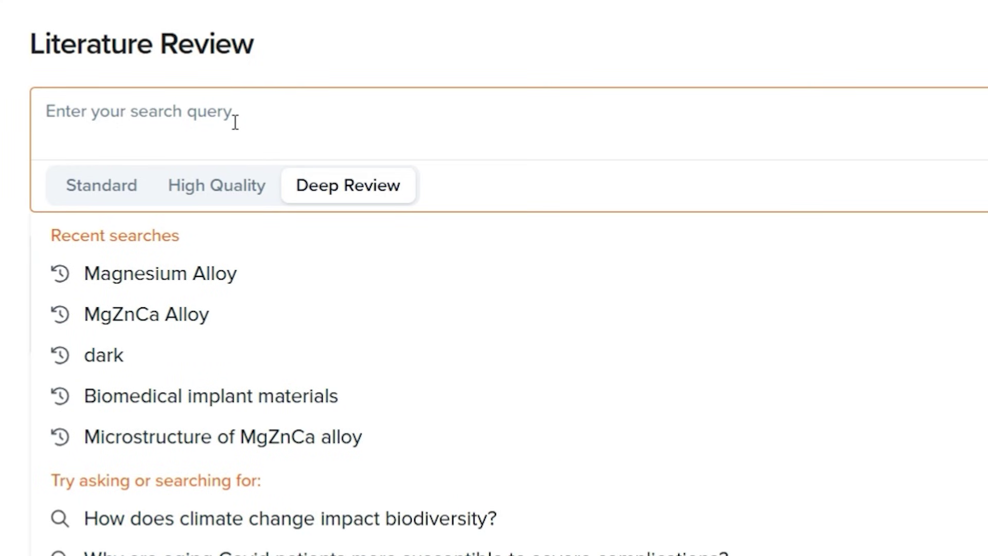
text(What are the advancements in microstructural evolution of severely deformed magnesium alloys since 2021?)
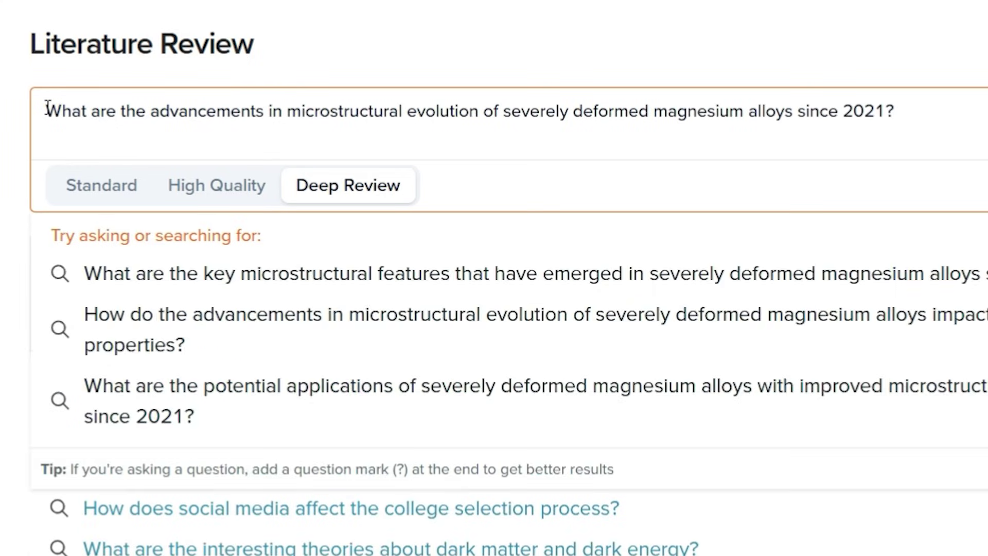
drag(46, 109, 795, 101)
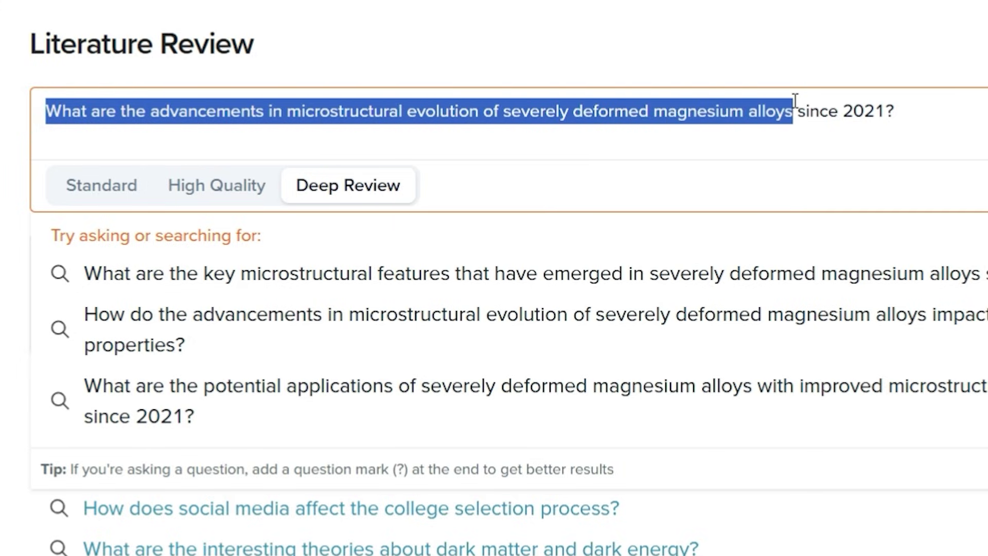
click(825, 115)
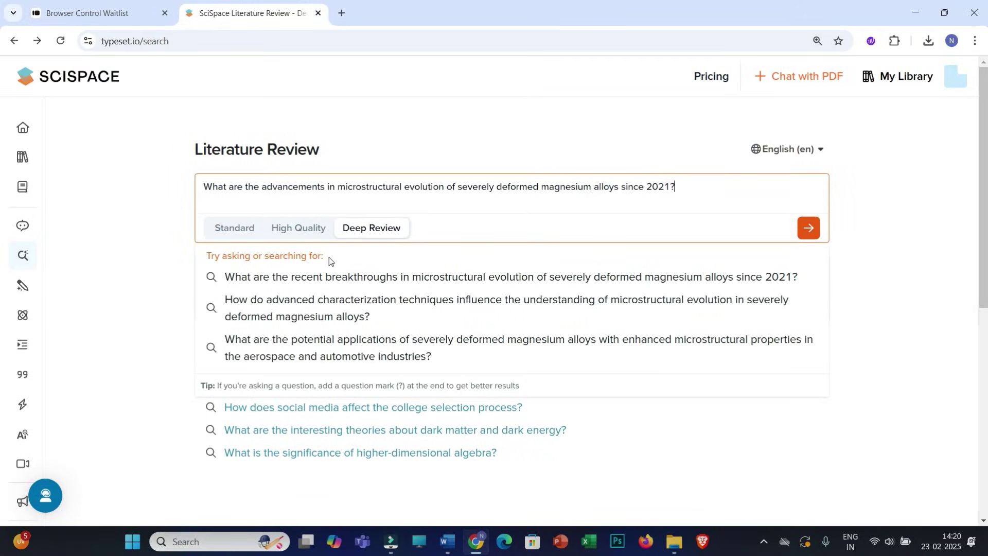
drag(330, 261, 212, 260)
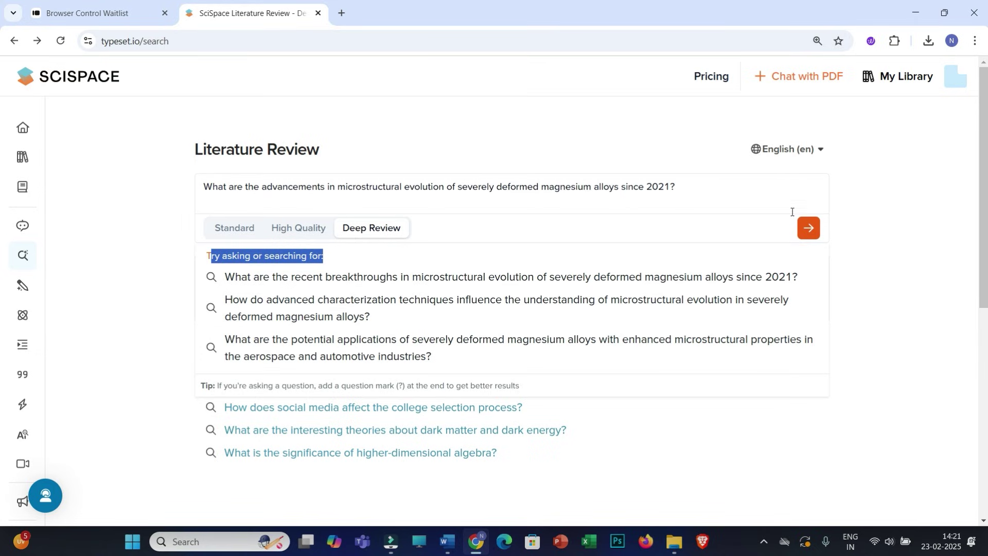
Submit the magnesium-alloy question and answer its clarifying questions with 'I am interested in rolling'
click(810, 231)
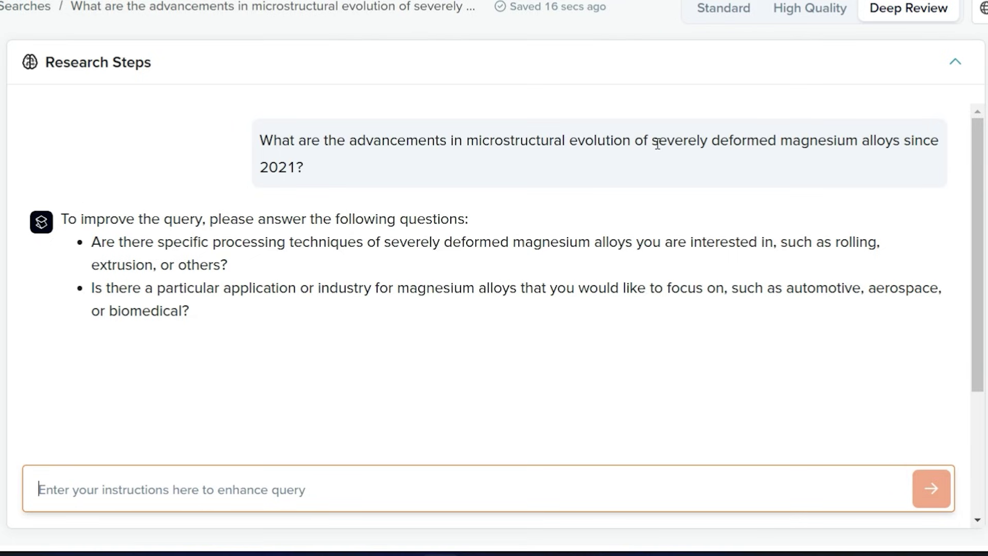
drag(657, 143, 772, 147)
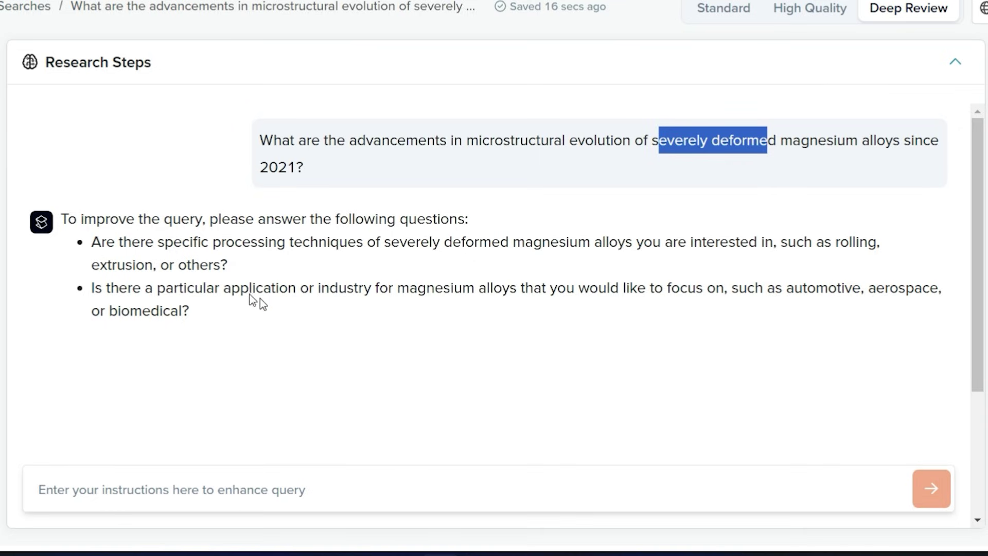
click(200, 487)
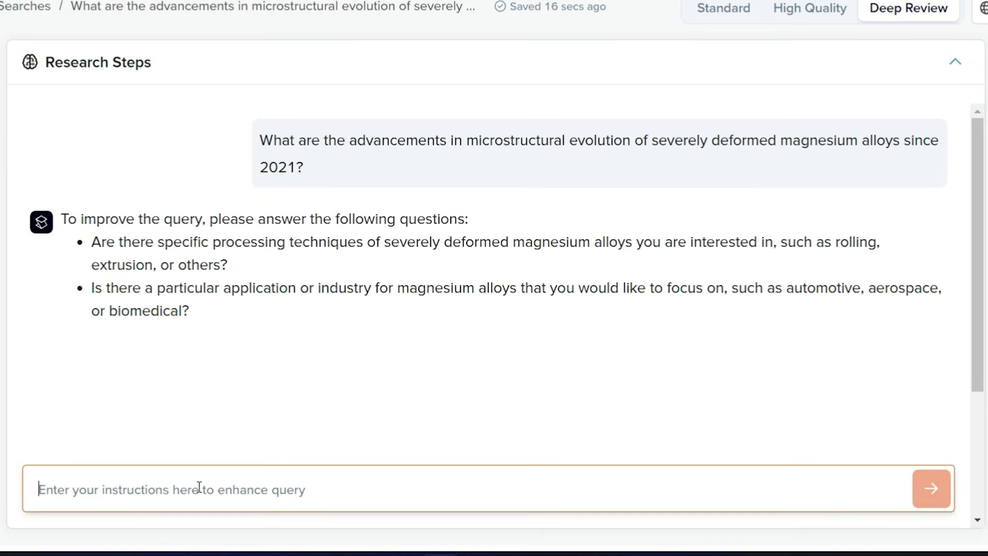
text(I am)
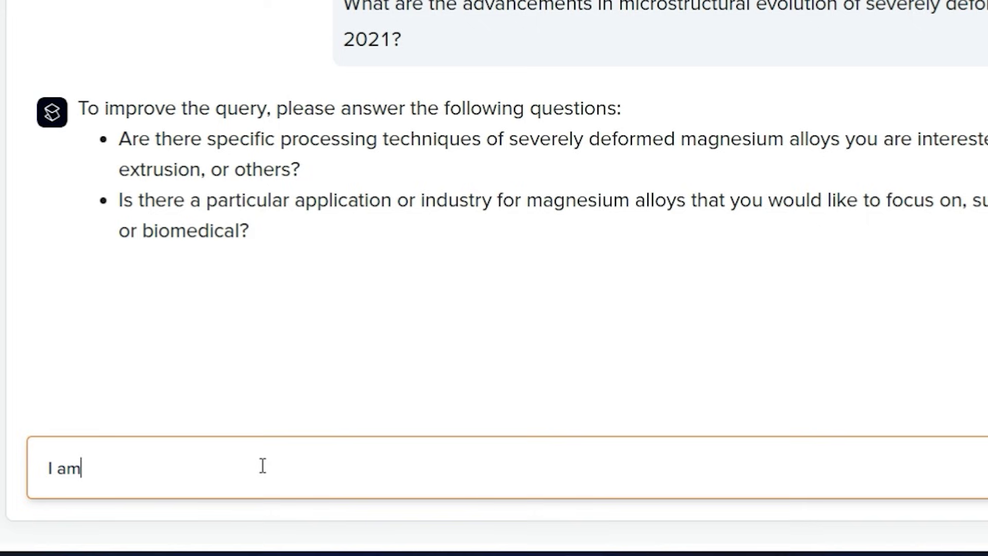
text( interested)
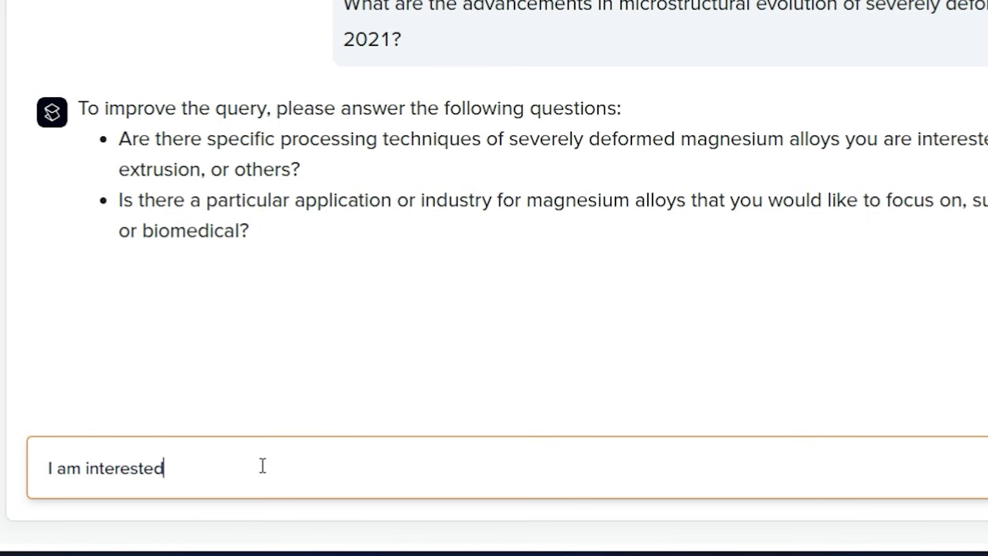
text( in rolling)
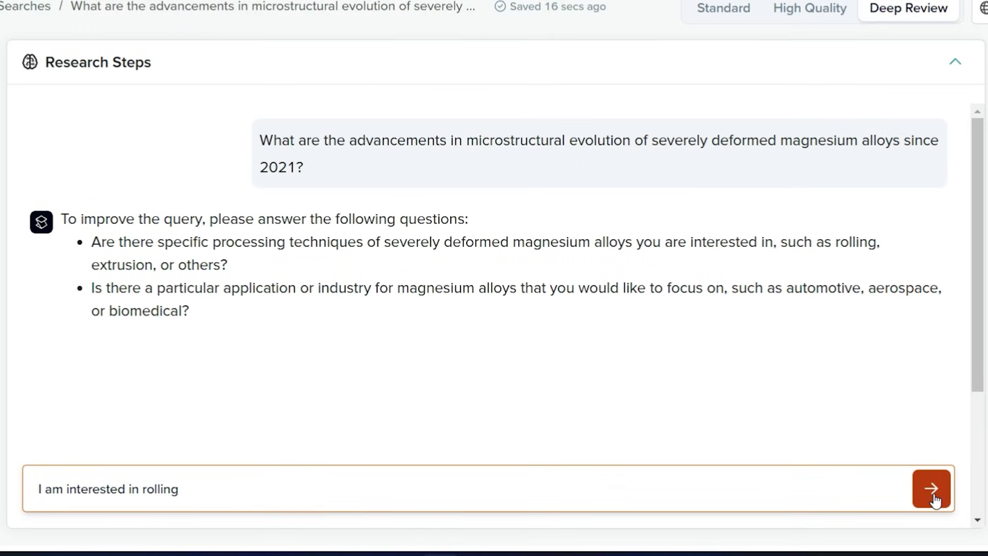
Send the rolling reply to get an enhanced query on rolled magnesium alloys since 2021
click(932, 495)
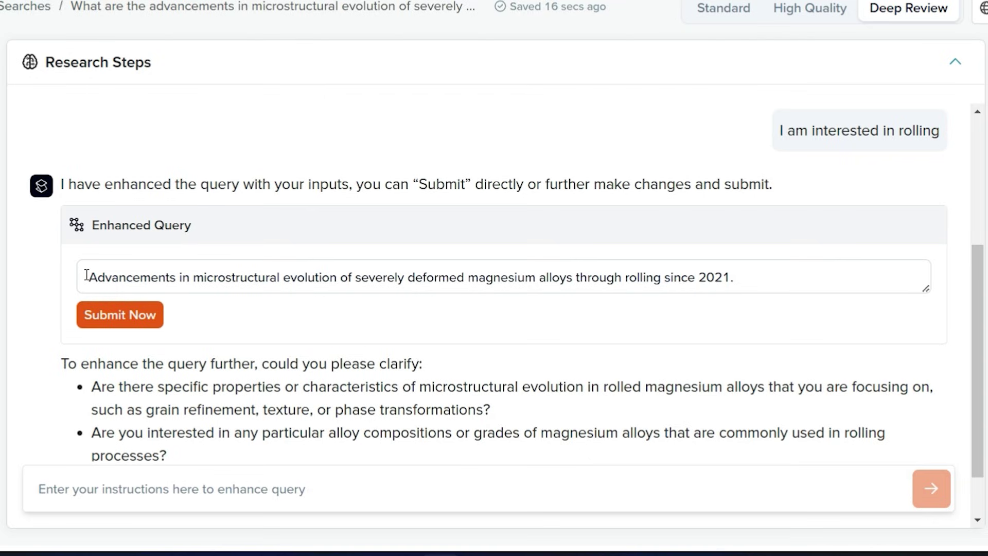
drag(87, 277, 740, 280)
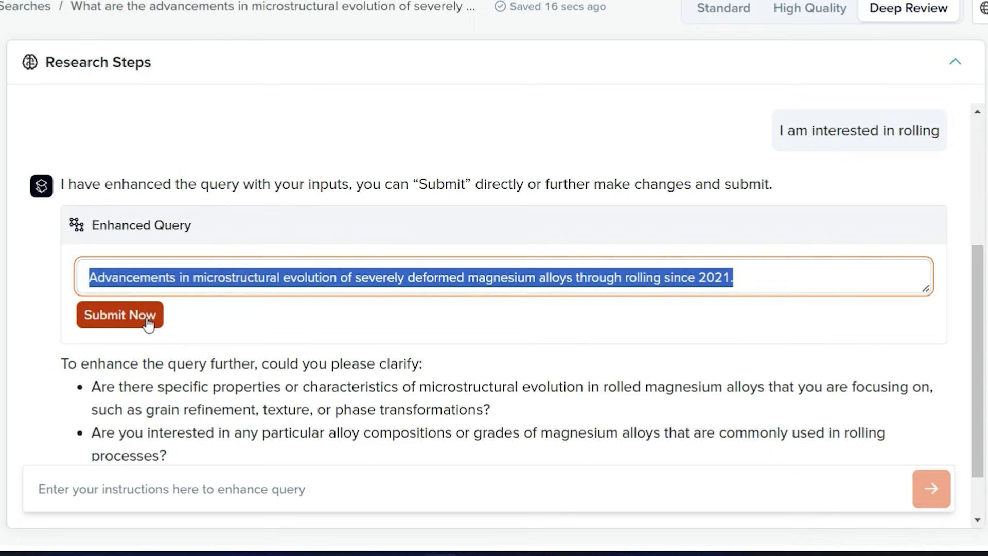
Submit the enhanced query and review the papers-found panel showing 299 top papers of 1750
click(117, 322)
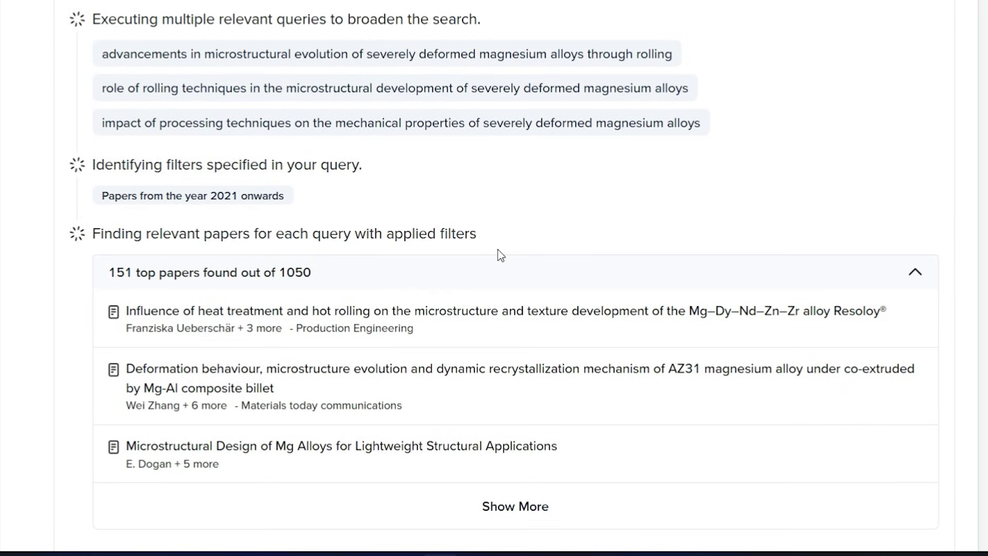
drag(498, 234, 96, 237)
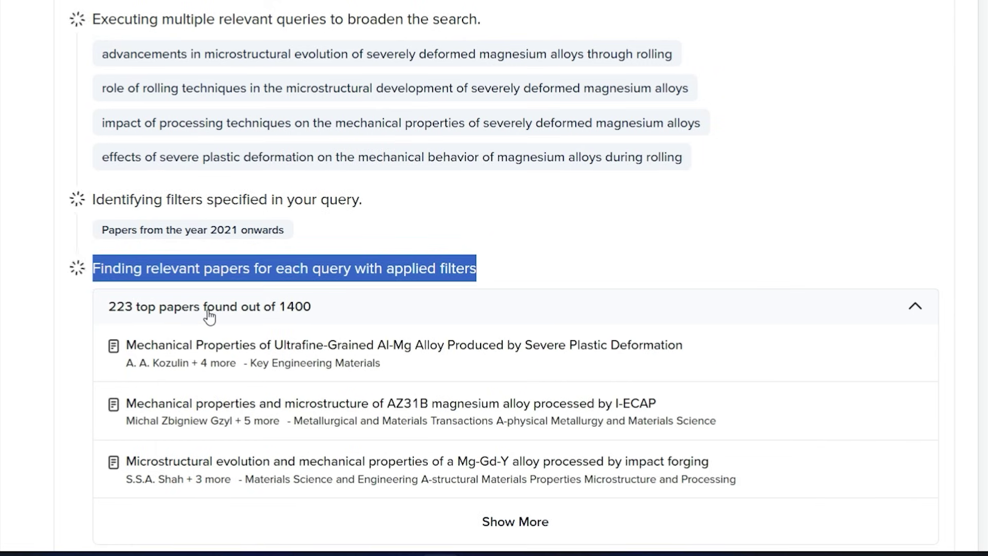
click(234, 311)
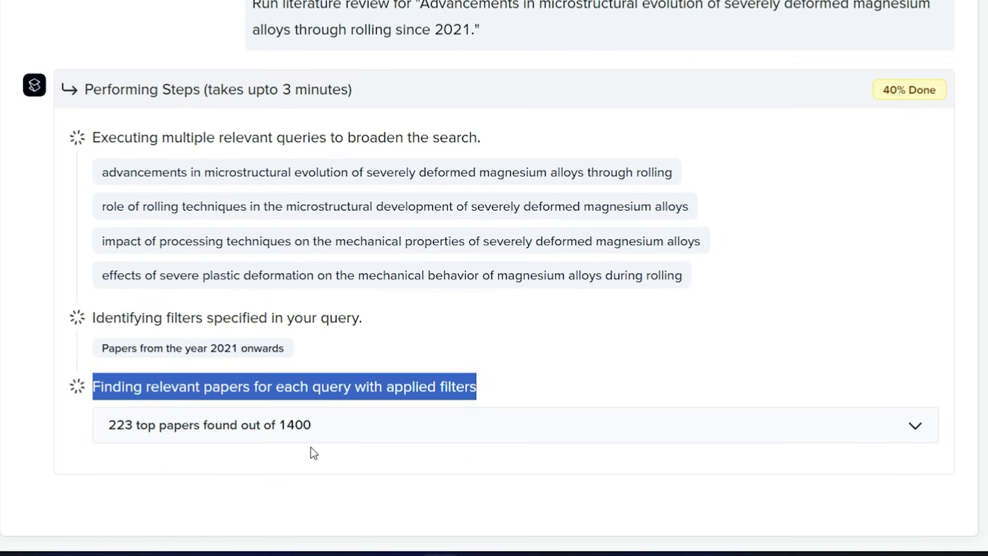
click(310, 432)
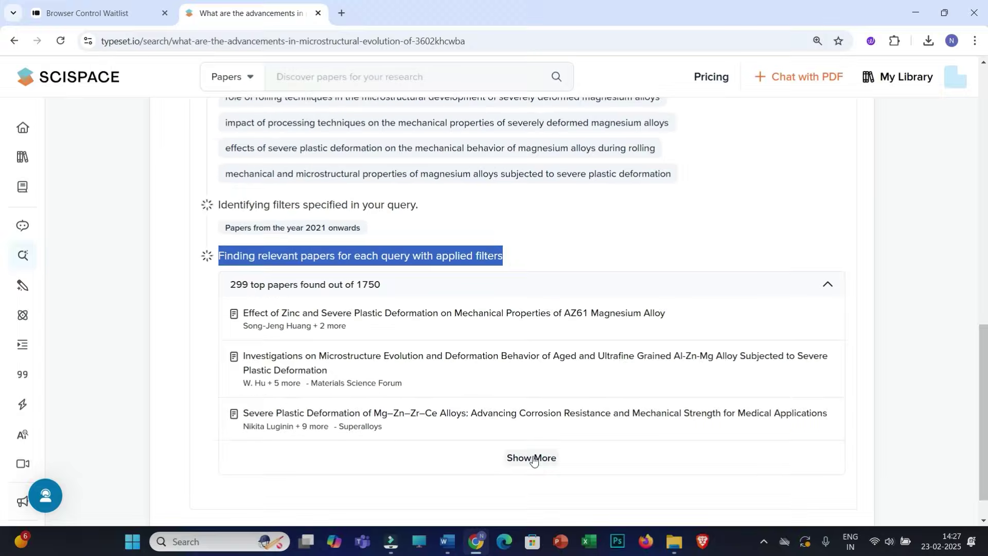
click(534, 459)
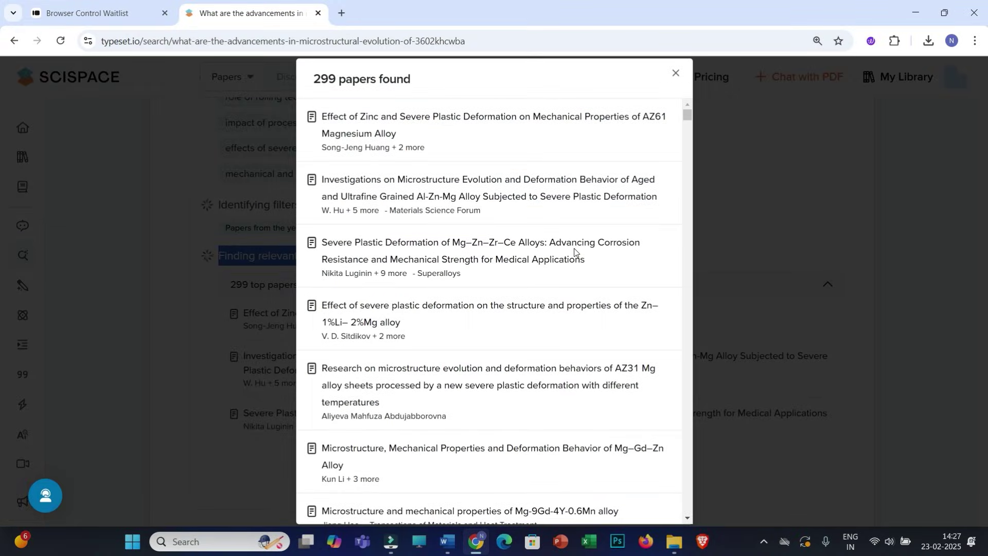
scroll(574, 252, down, 5)
scroll(500, 259, down, 5)
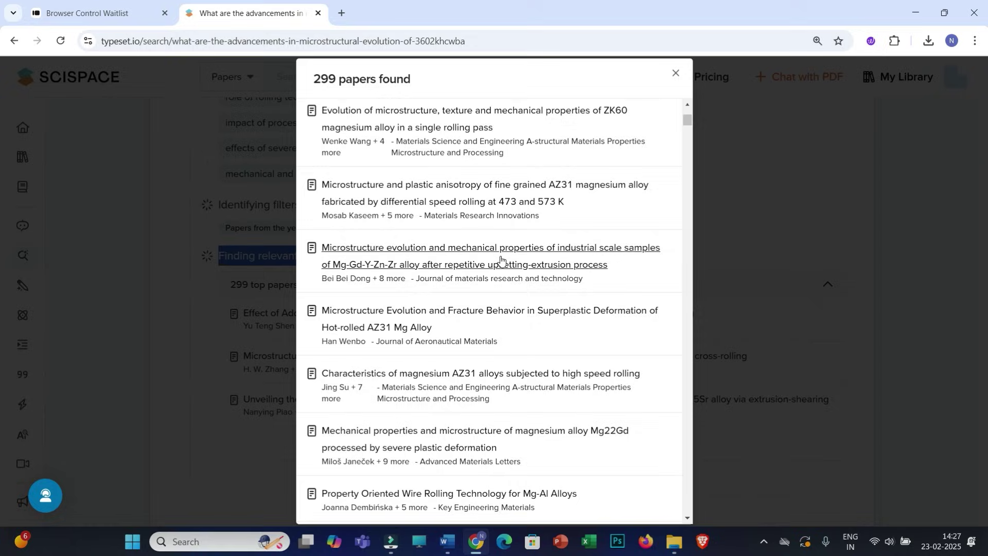
scroll(500, 259, down, 8)
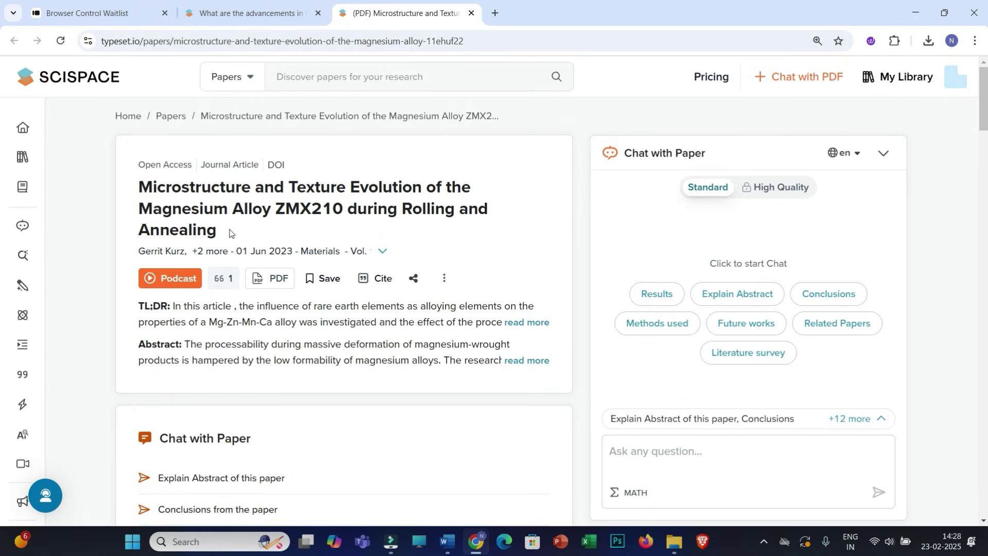
Select the ZMX210 paper title and bring up its 12 suggested chat questions
triple_click(222, 229)
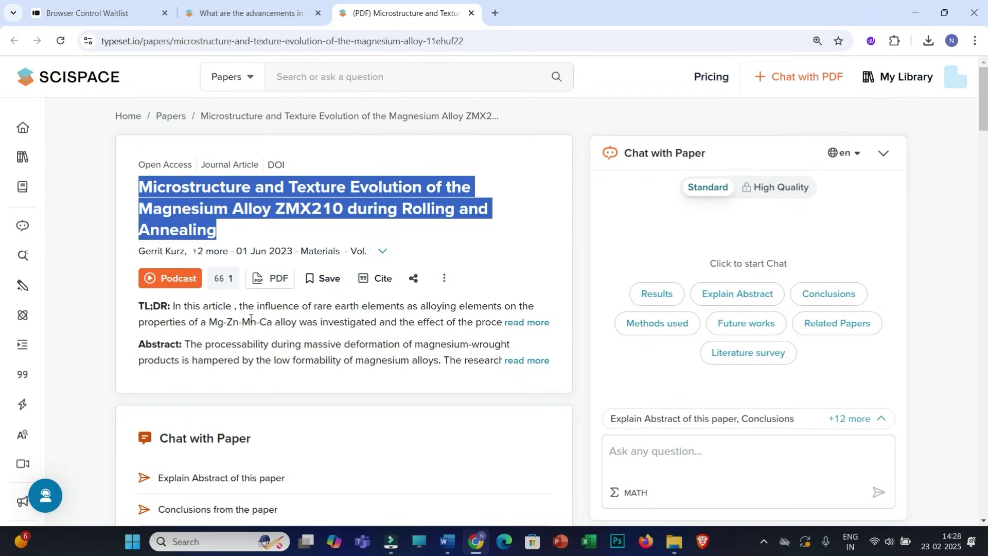
scroll(302, 319, down, 8)
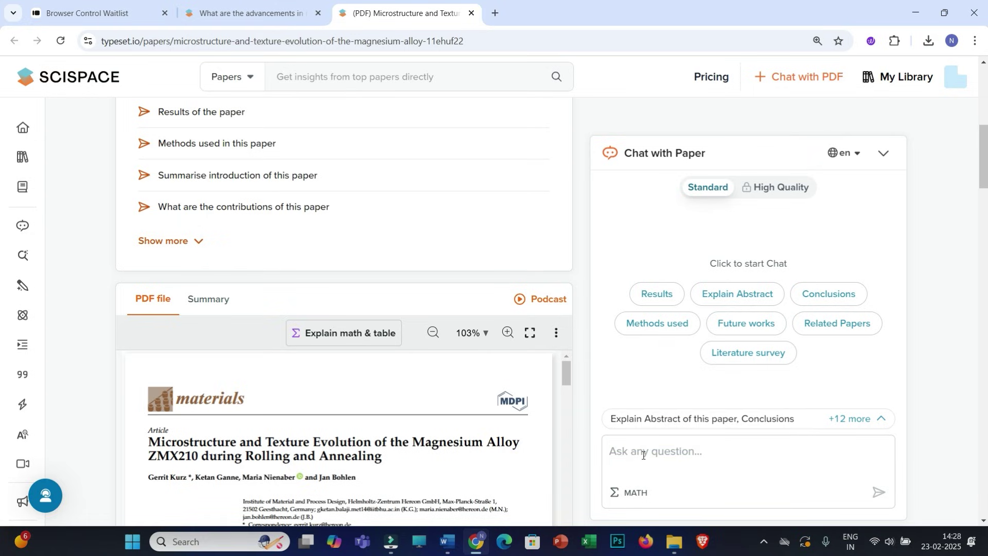
click(643, 455)
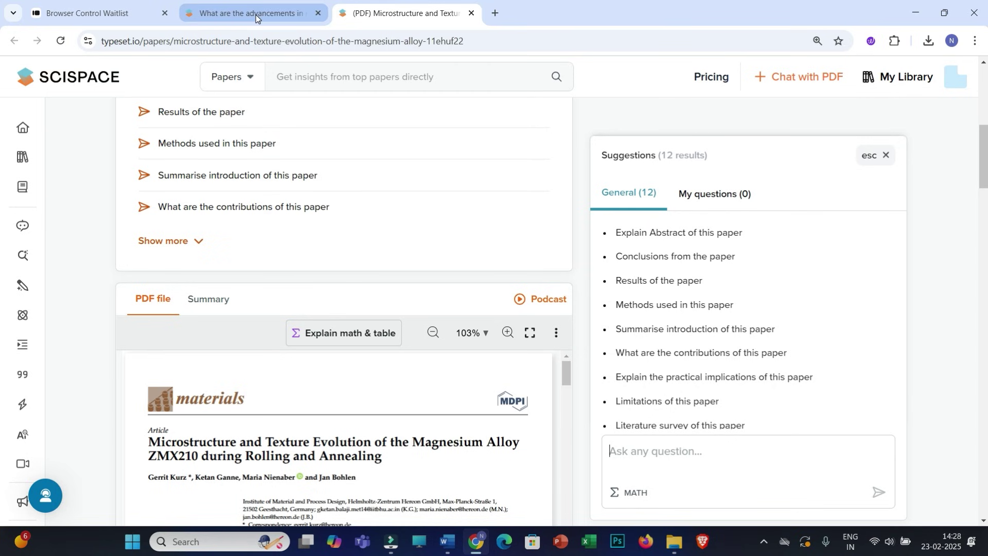
Return to the Deep Review results and scroll to the top-20-paper answer and comparison table
click(255, 14)
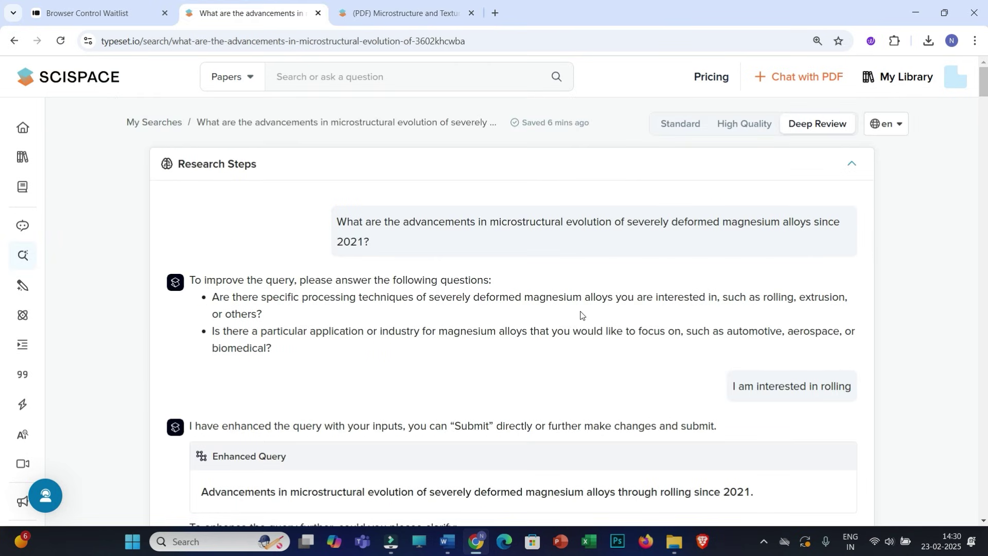
scroll(580, 316, down, 15)
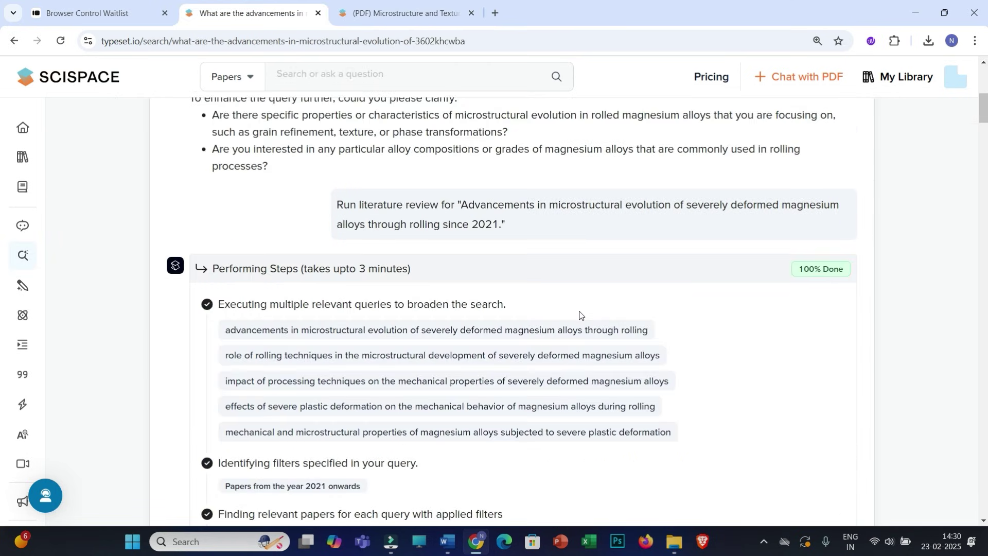
scroll(461, 335, down, 2)
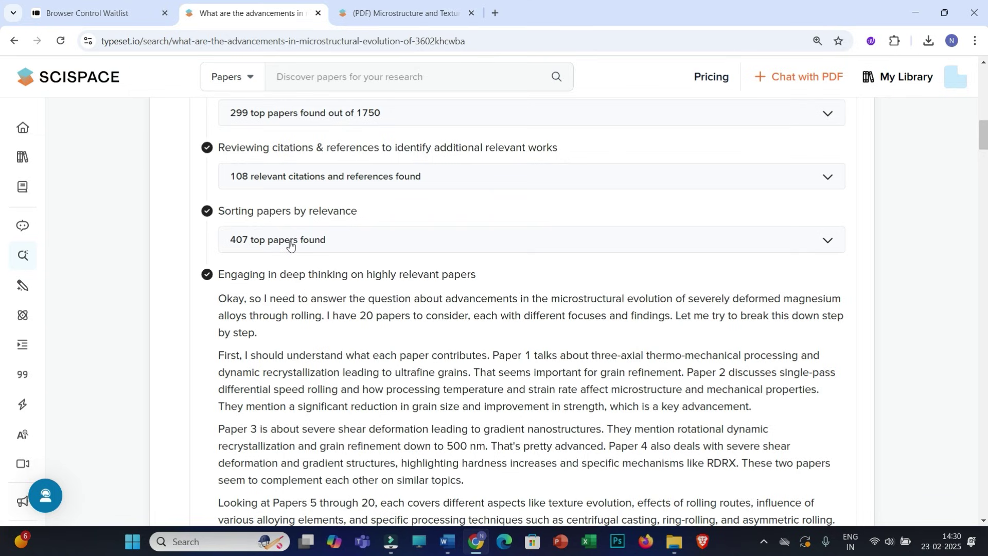
scroll(412, 369, down, 13)
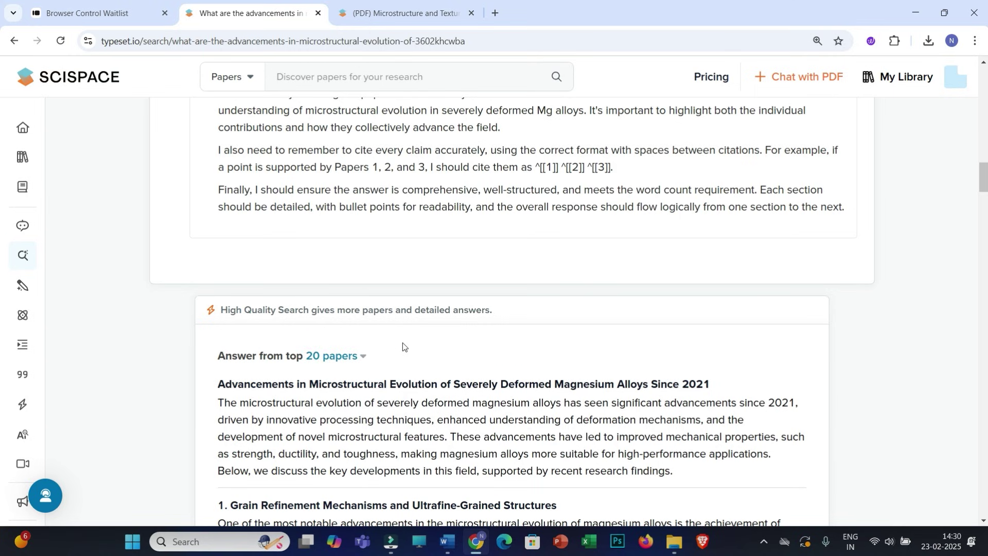
scroll(369, 322, down, 2)
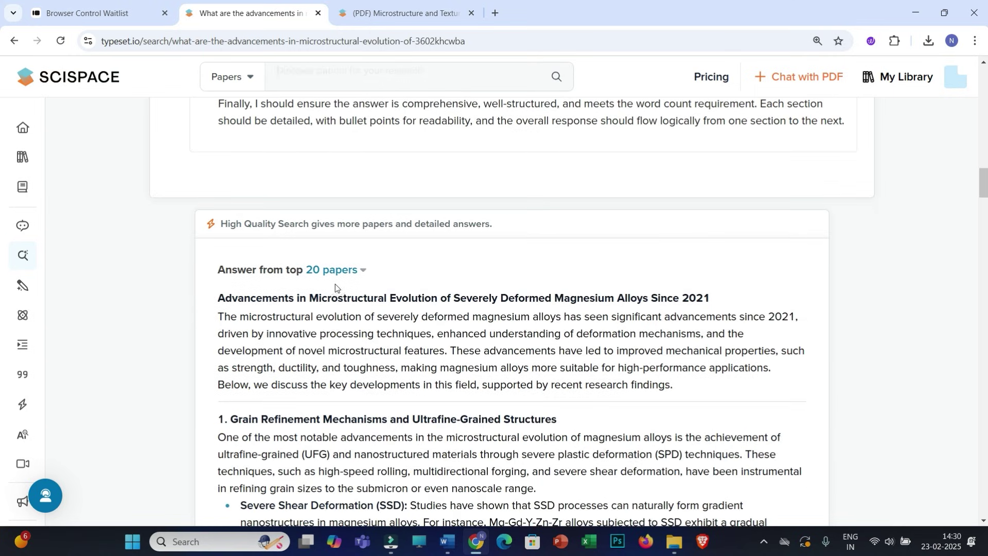
scroll(303, 258, down, 3)
scroll(261, 201, up, 2)
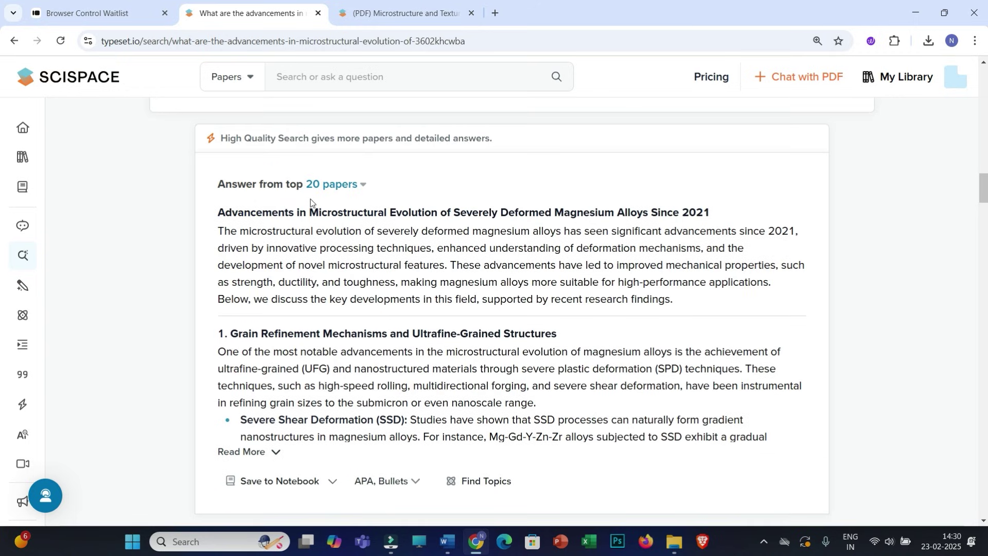
scroll(307, 282, down, 3)
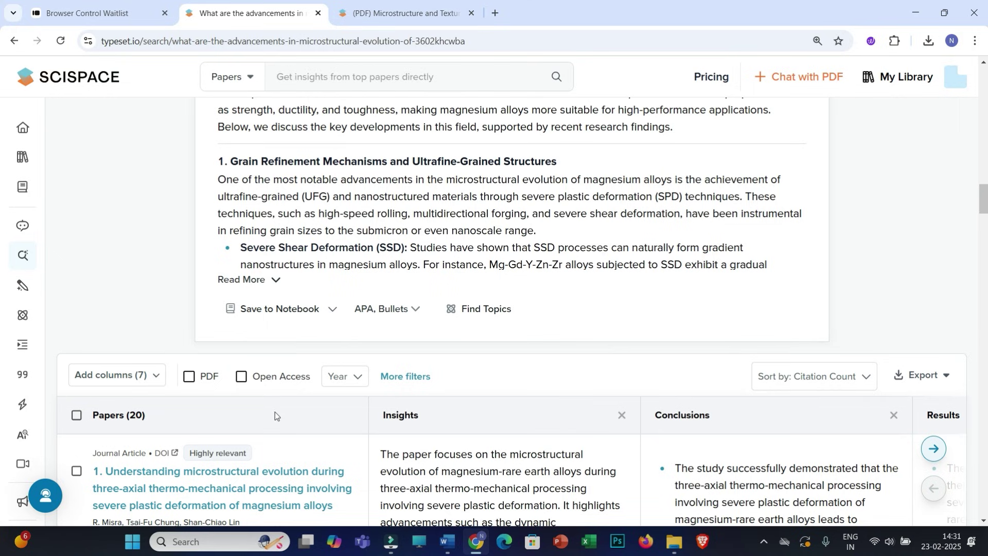
scroll(296, 409, down, 3)
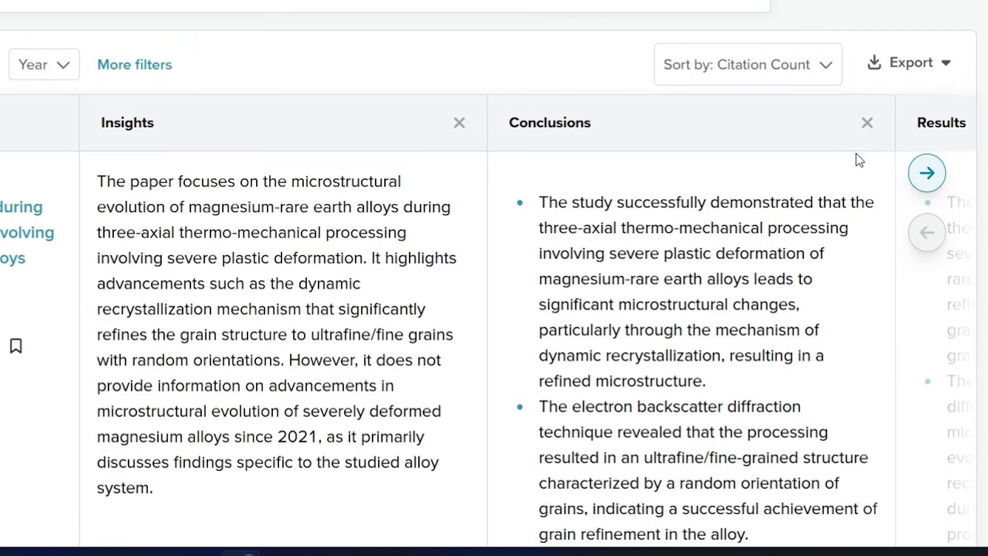
click(927, 172)
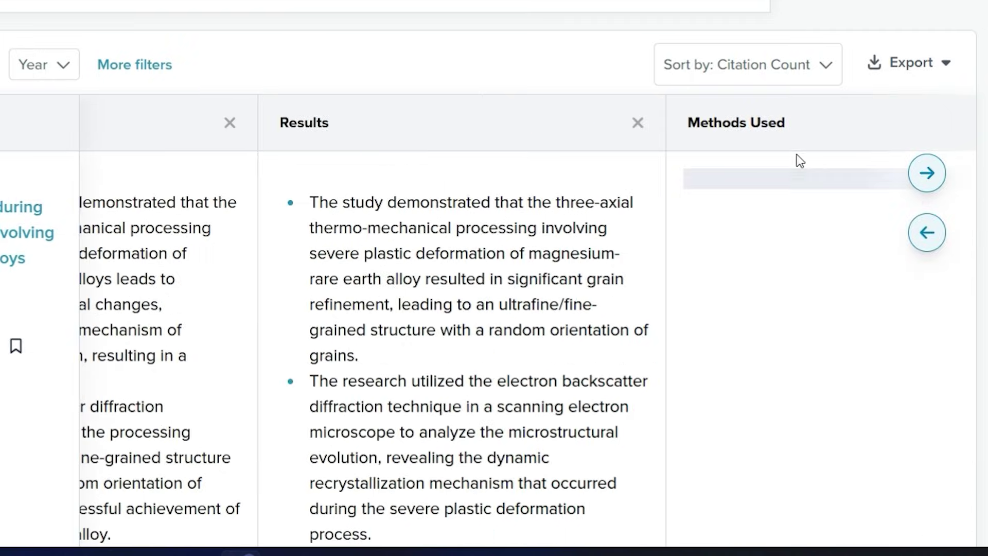
click(922, 176)
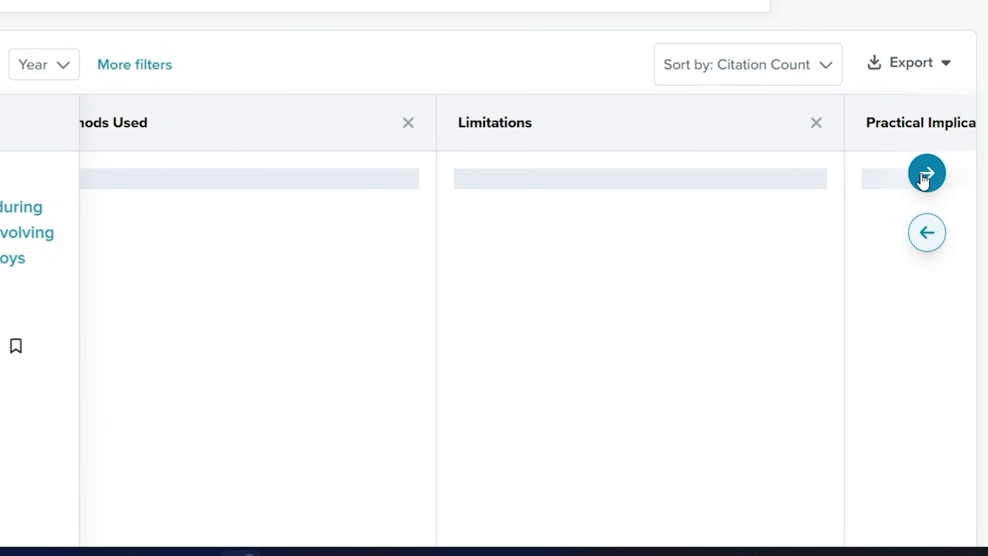
click(923, 176)
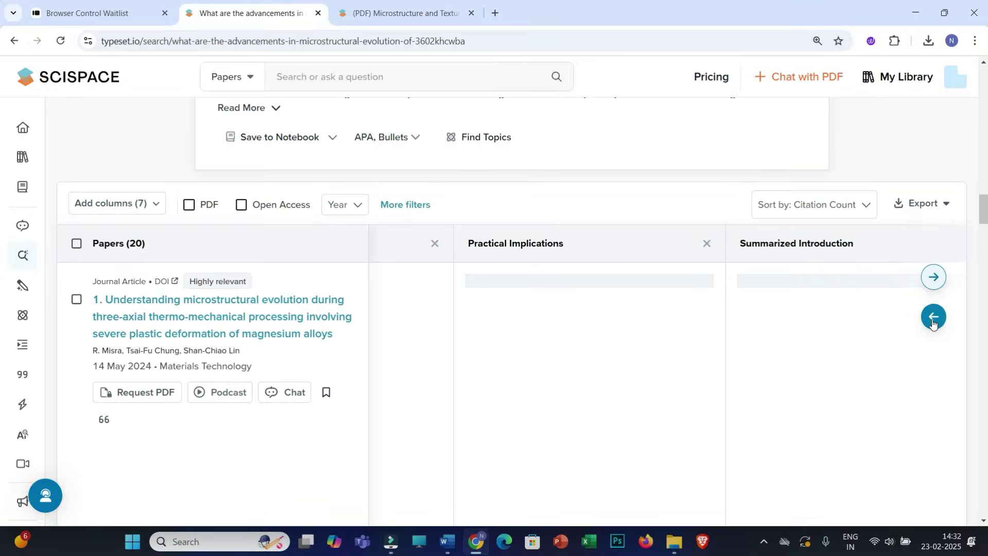
click(933, 317)
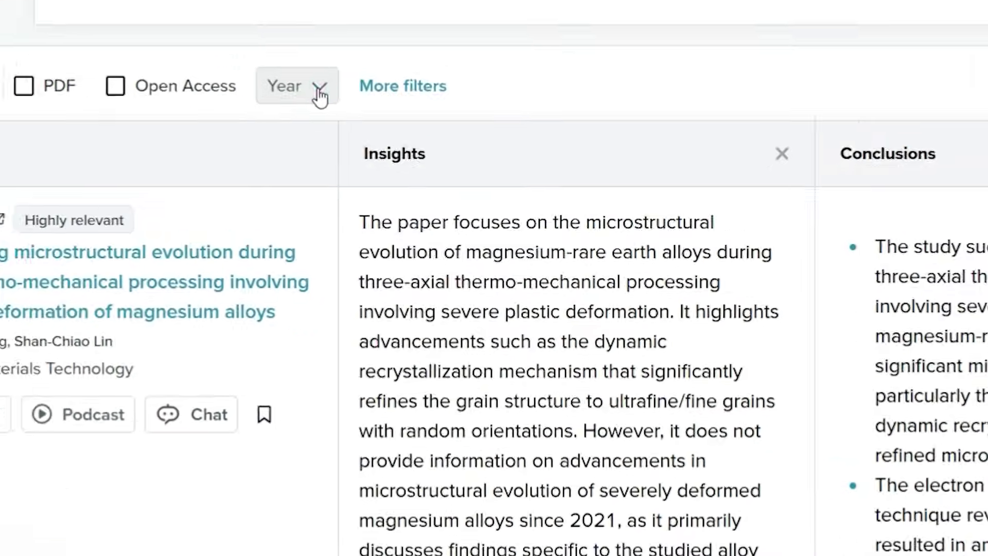
Check the Year filter without changing it, then show the Citation Count sort options
click(358, 208)
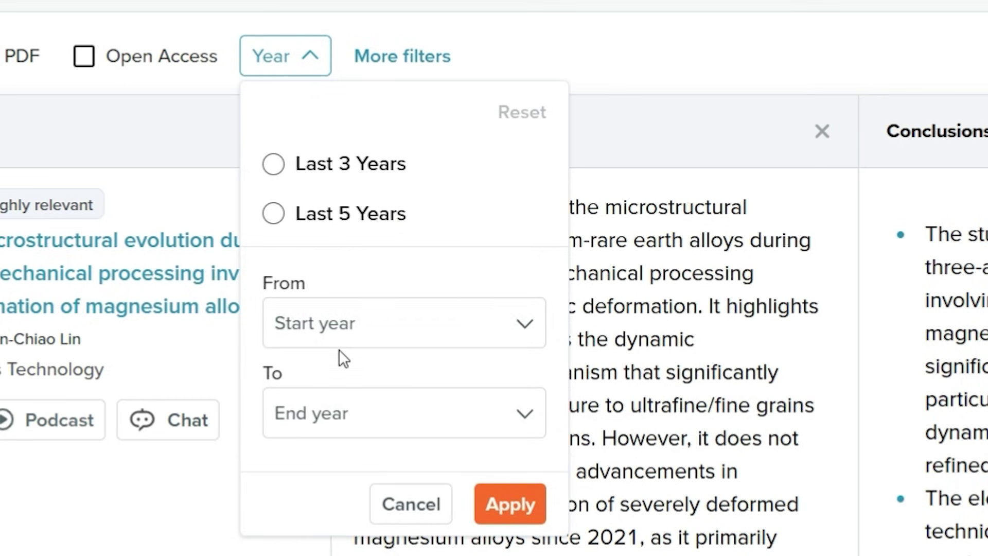
click(934, 54)
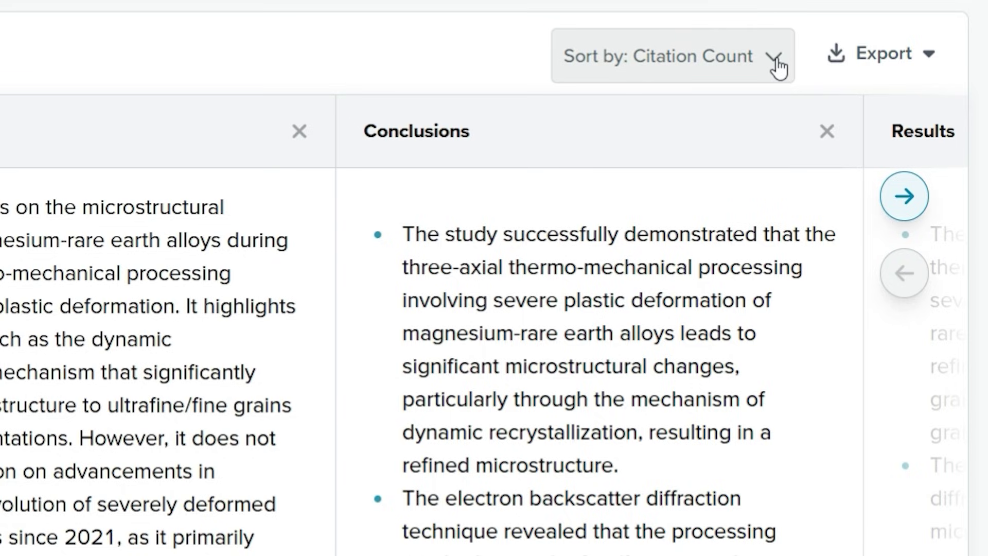
click(779, 62)
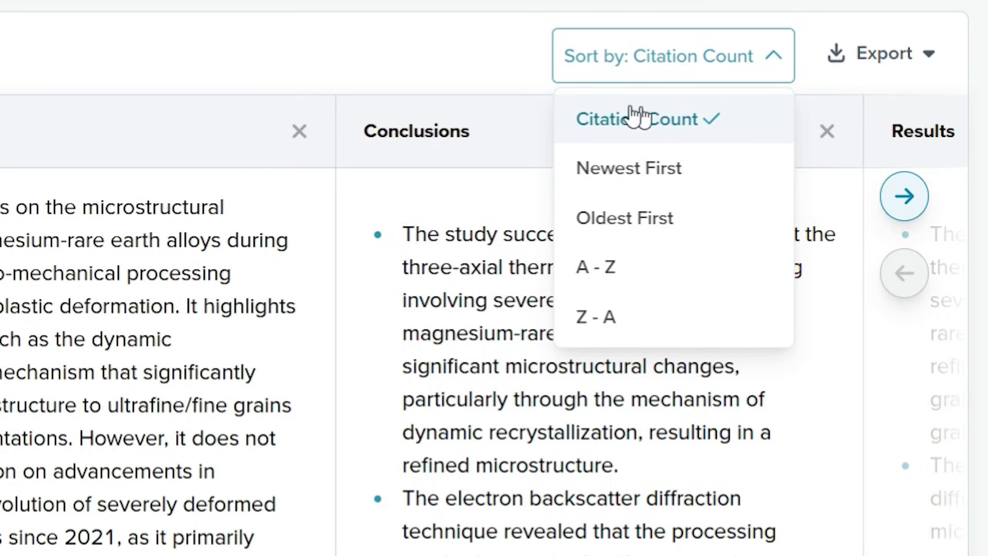
Keep sorting by Citation Count and go back to the Literature Review start page
click(605, 126)
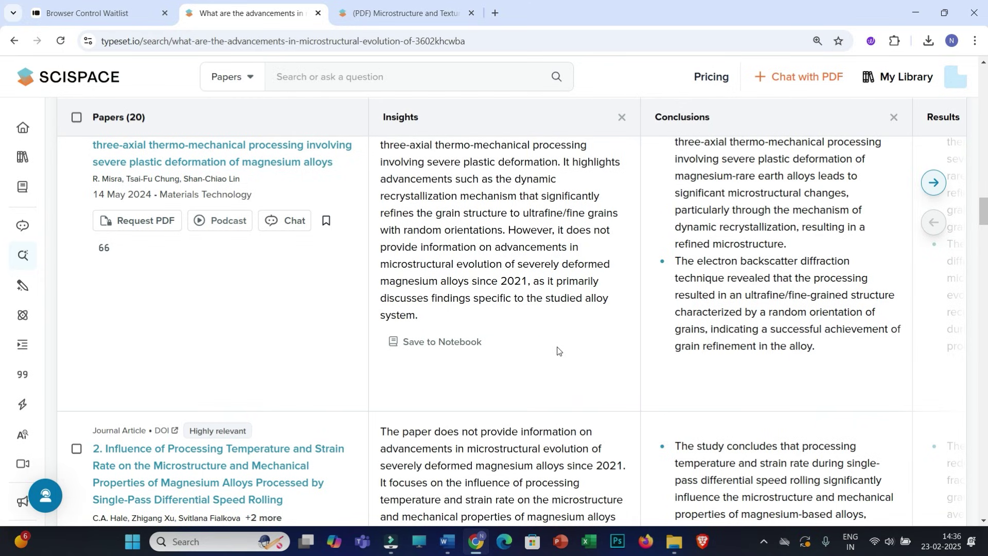
key(alt+Left)
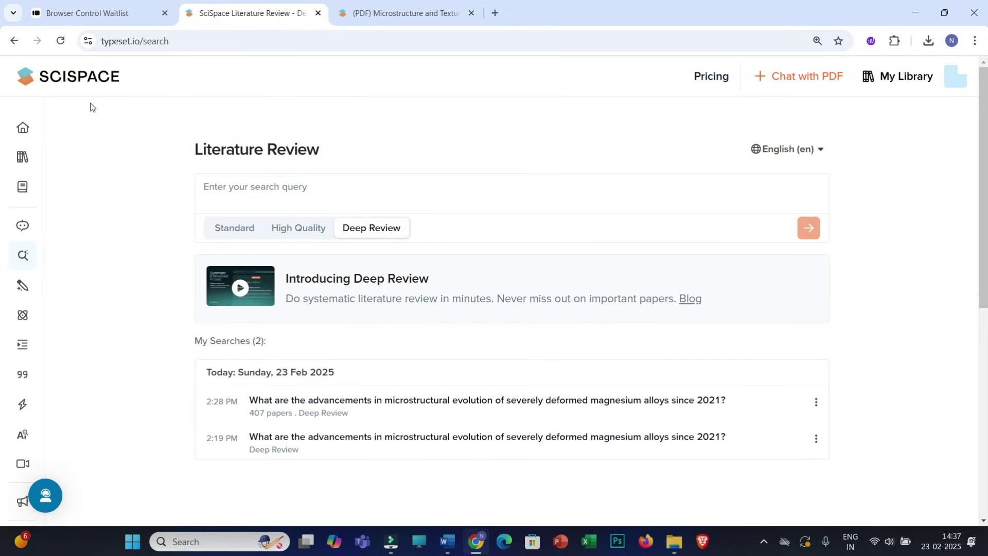
Switch to the Typeform SciSpace Browser Control waitlist tab and check its web address
click(98, 10)
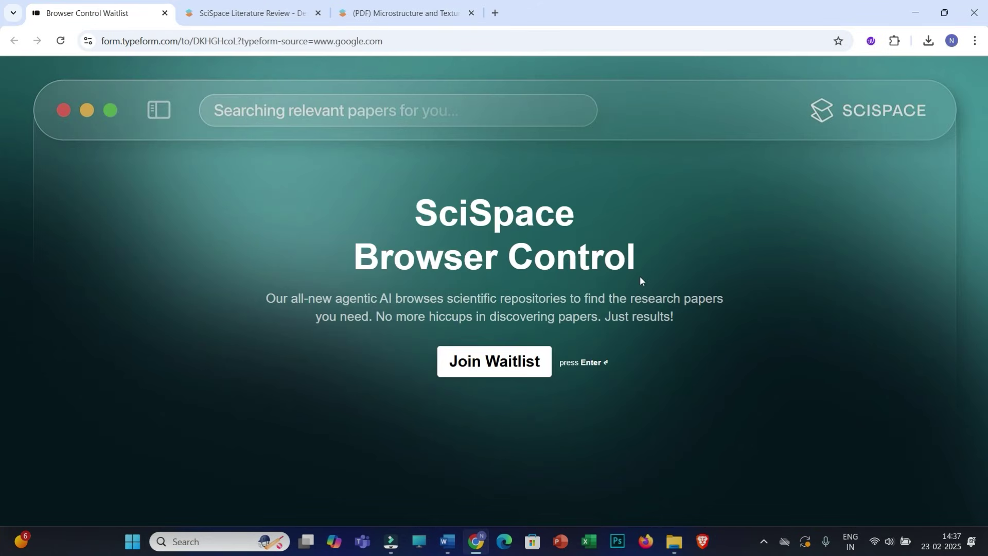
click(393, 41)
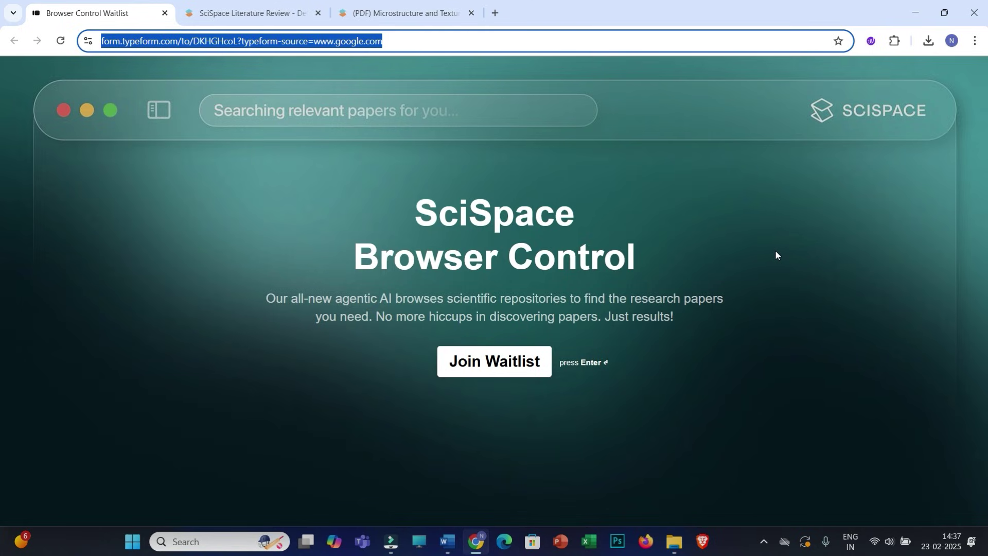
click(858, 432)
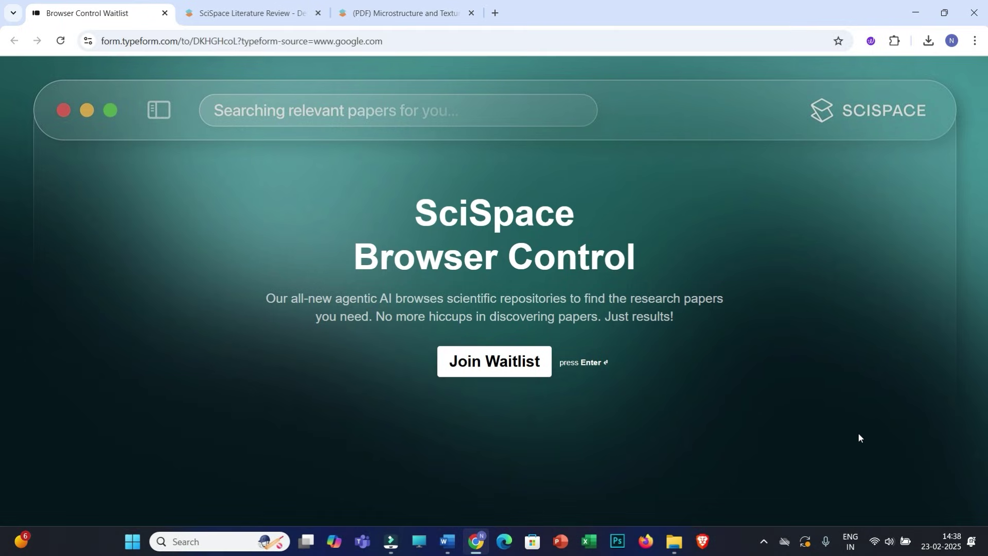